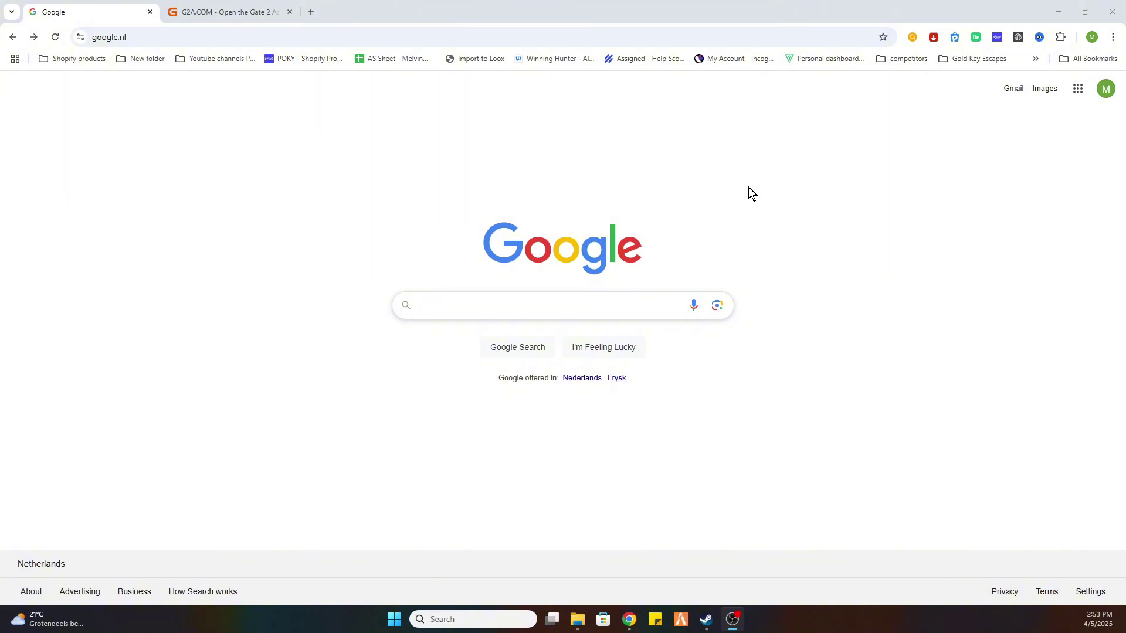
Step: Search Google for 'steam', go to the official Steam store and start a Tekken 7 search
{"action": "left_click", "coordinate": [493, 306]}
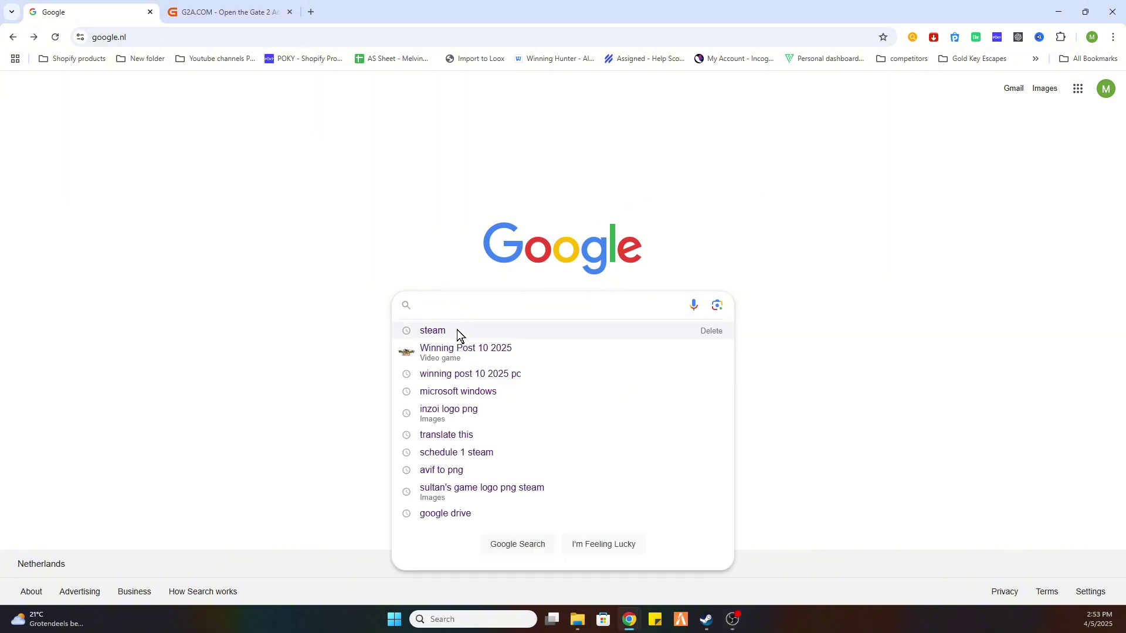
{"action": "mouse_move", "coordinate": [434, 331]}
{"action": "left_click", "coordinate": [463, 328]}
{"action": "left_click", "coordinate": [195, 202]}
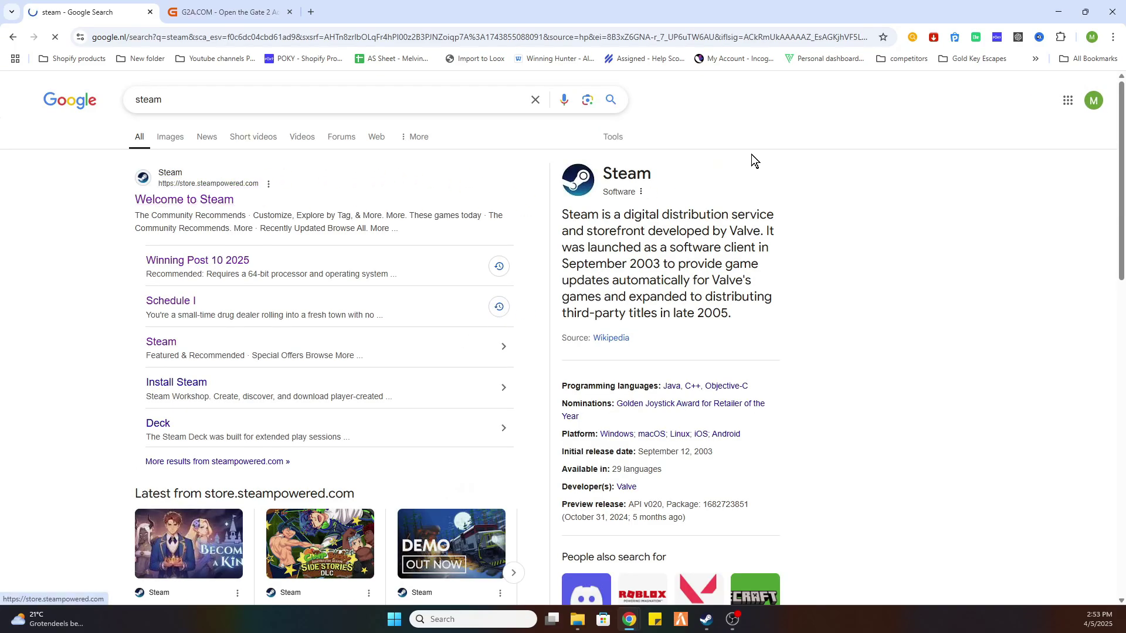
{"action": "left_click", "coordinate": [752, 157]}
{"action": "type", "text": "Tekken 7"}
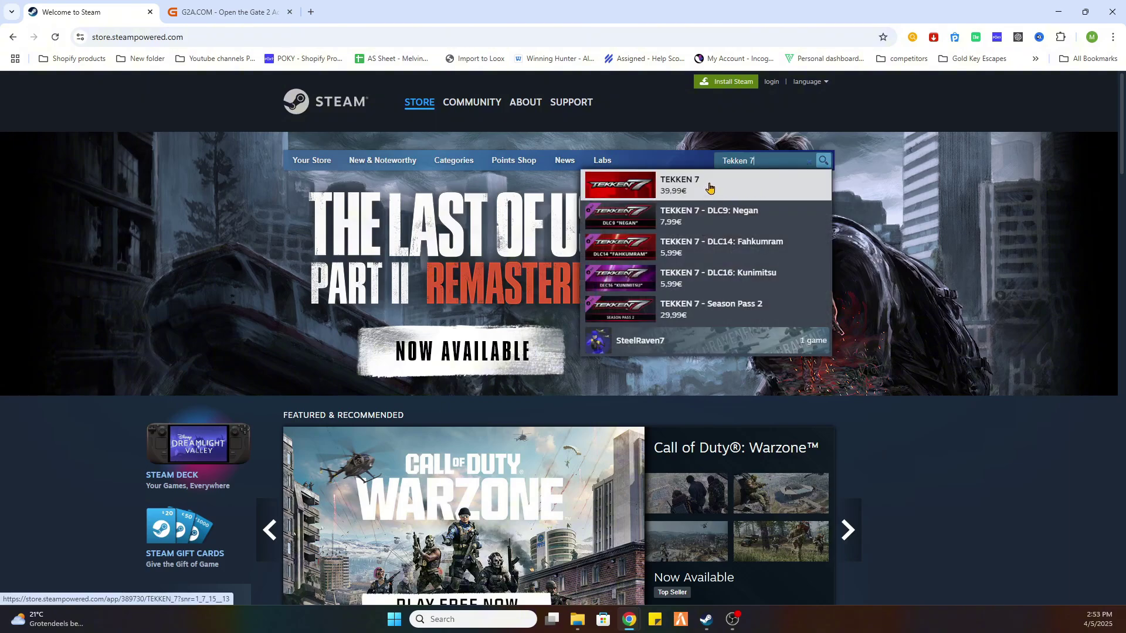
Step: Open the TEKKEN 7 Steam page showing the Standard edition at 39.99€
{"action": "left_click", "coordinate": [702, 192]}
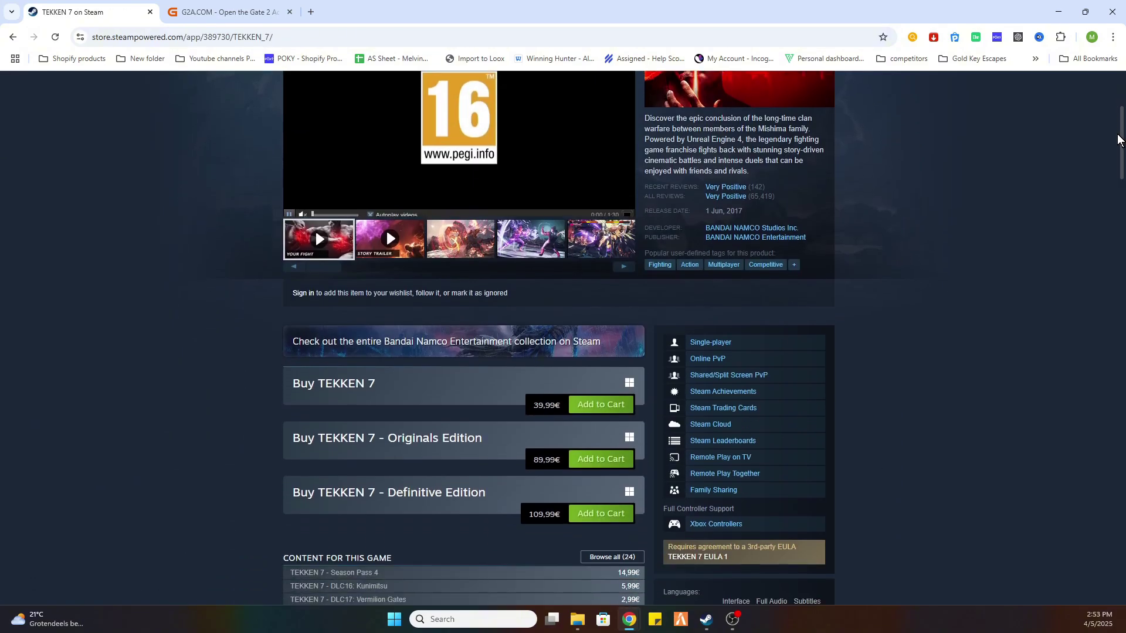
{"action": "left_click_drag", "start_coordinate": [1122, 104], "coordinate": [1118, 164]}
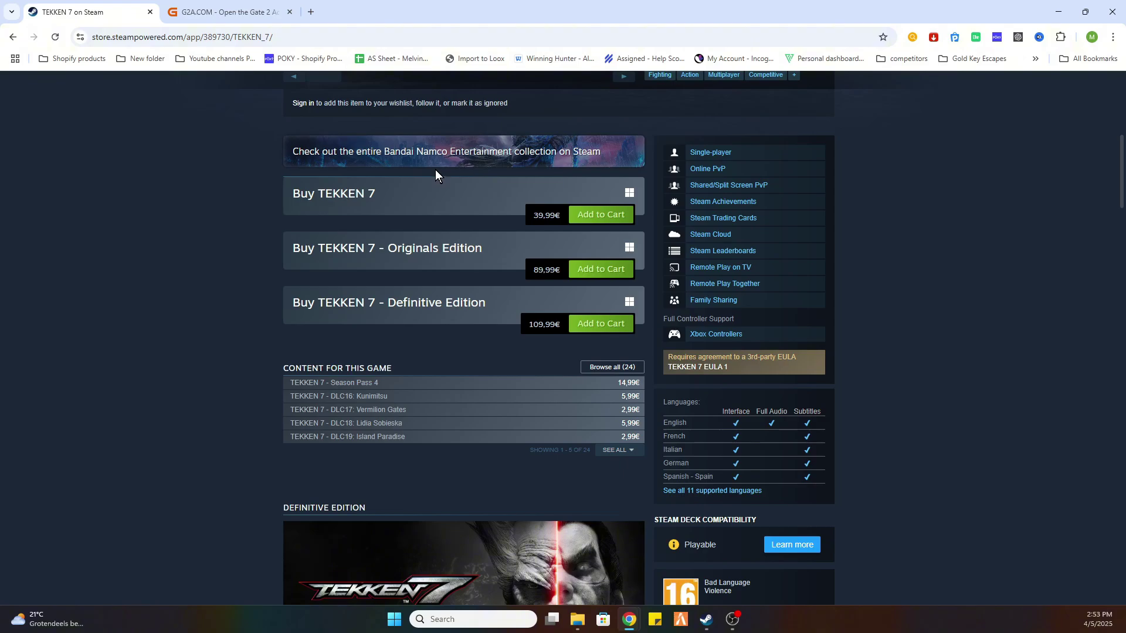
Step: On G2A, search 'Tekken 7' and filter the results to the Games category
{"action": "left_click", "coordinate": [201, 12]}
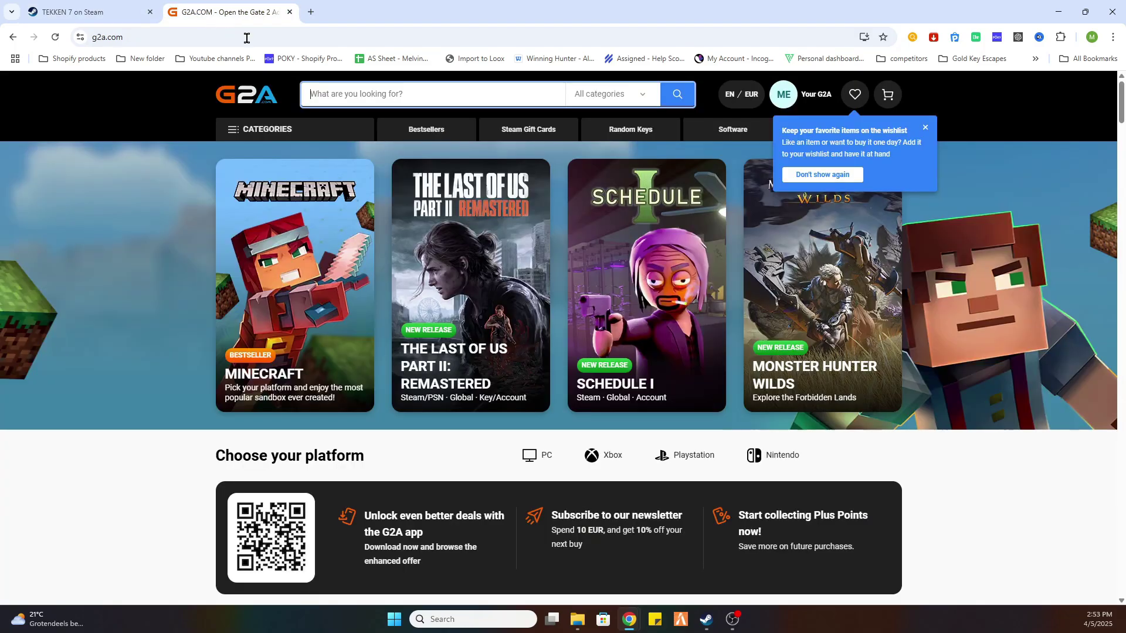
{"action": "left_click", "coordinate": [394, 96]}
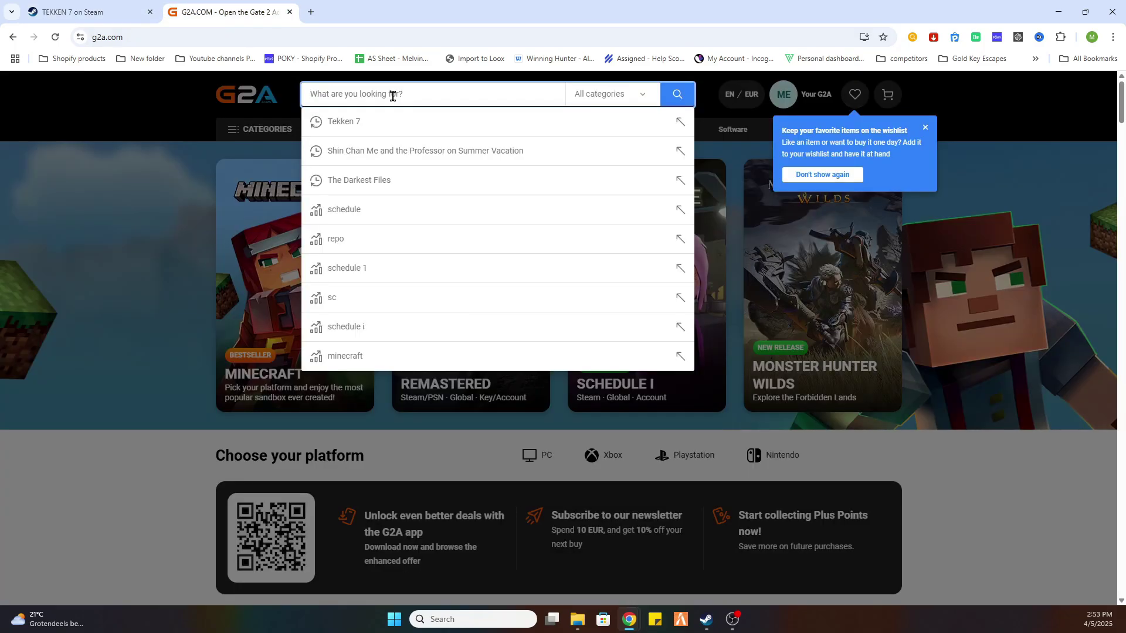
{"action": "left_click", "coordinate": [370, 122]}
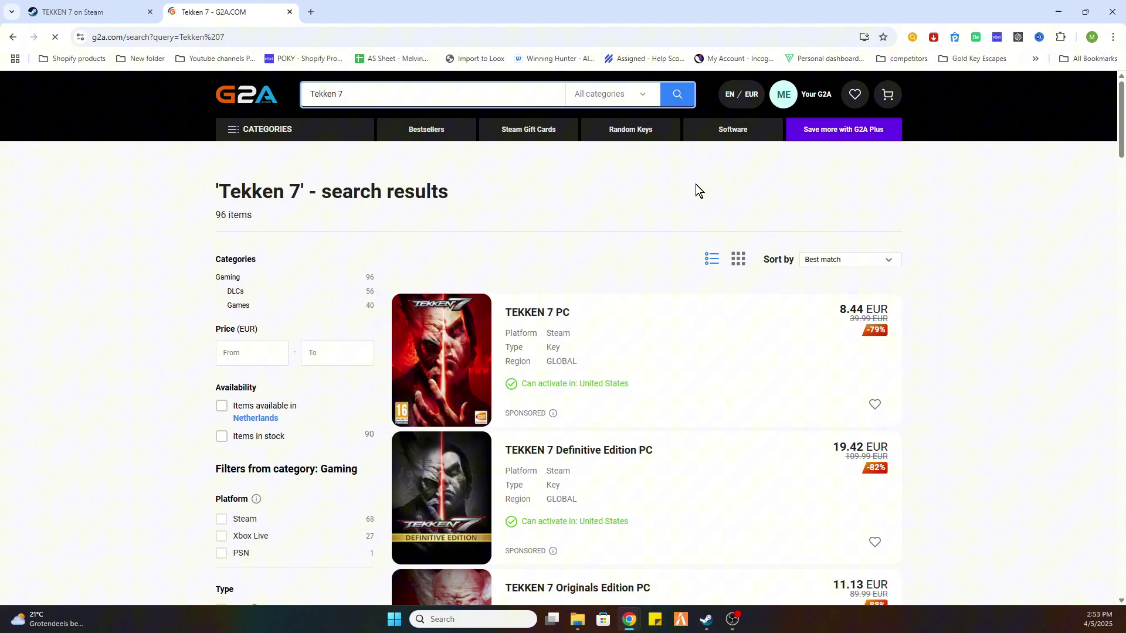
{"action": "left_click", "coordinate": [238, 307]}
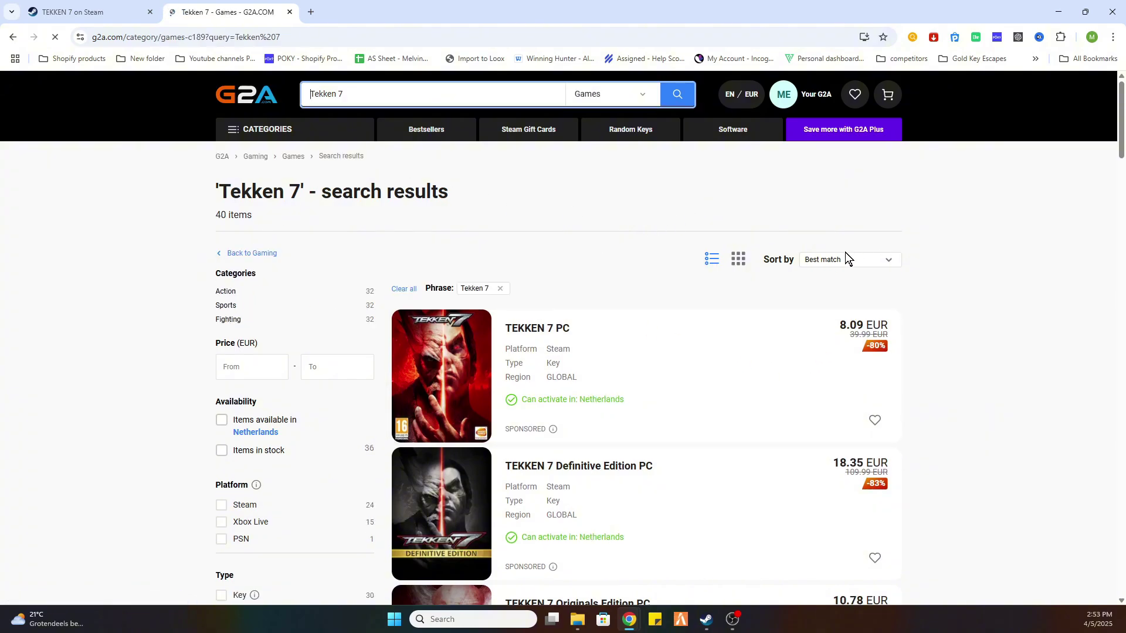
Step: Sort by lowest price, open the €8.99 TEKKEN 7 Steam Key GLOBAL, and compare with Steam's 39.99€
{"action": "left_click", "coordinate": [838, 259]}
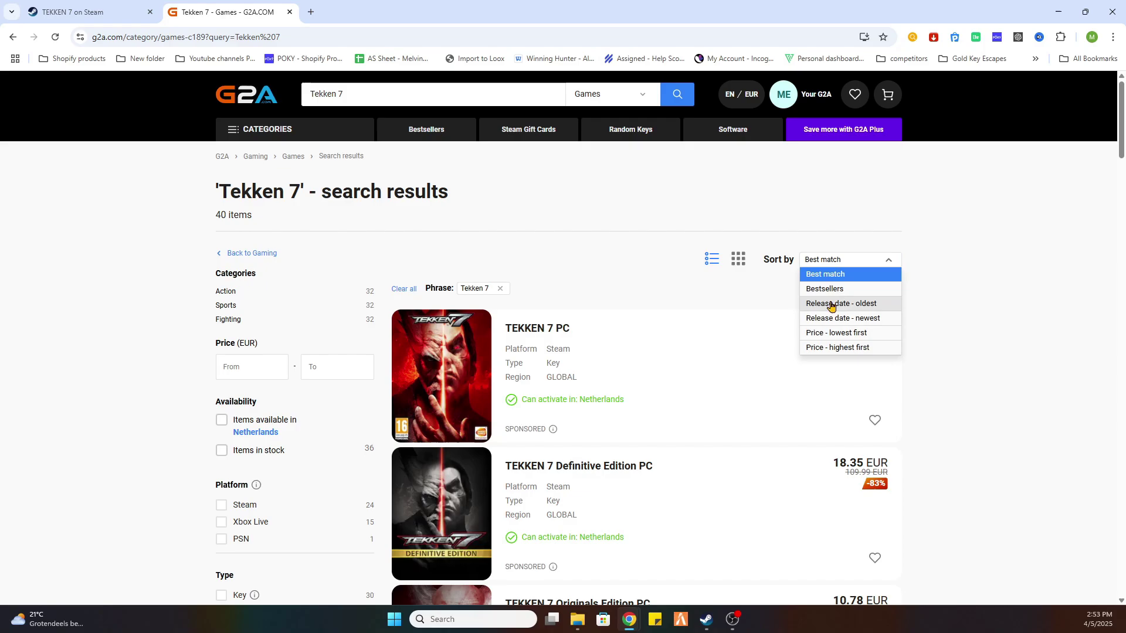
{"action": "left_click", "coordinate": [831, 334]}
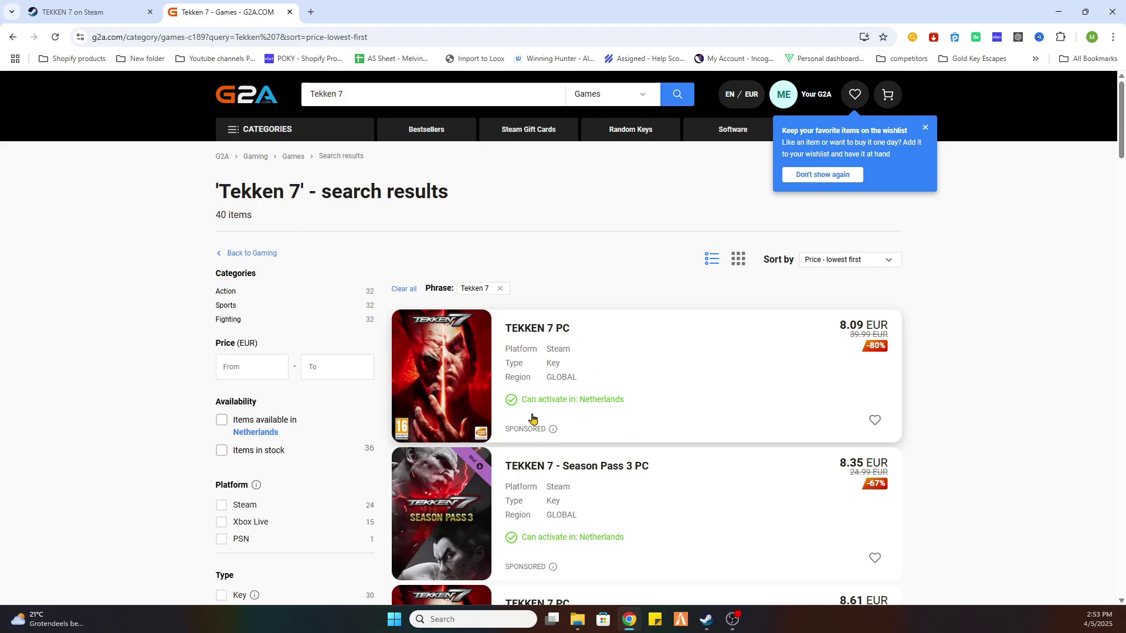
{"action": "left_click", "coordinate": [632, 374]}
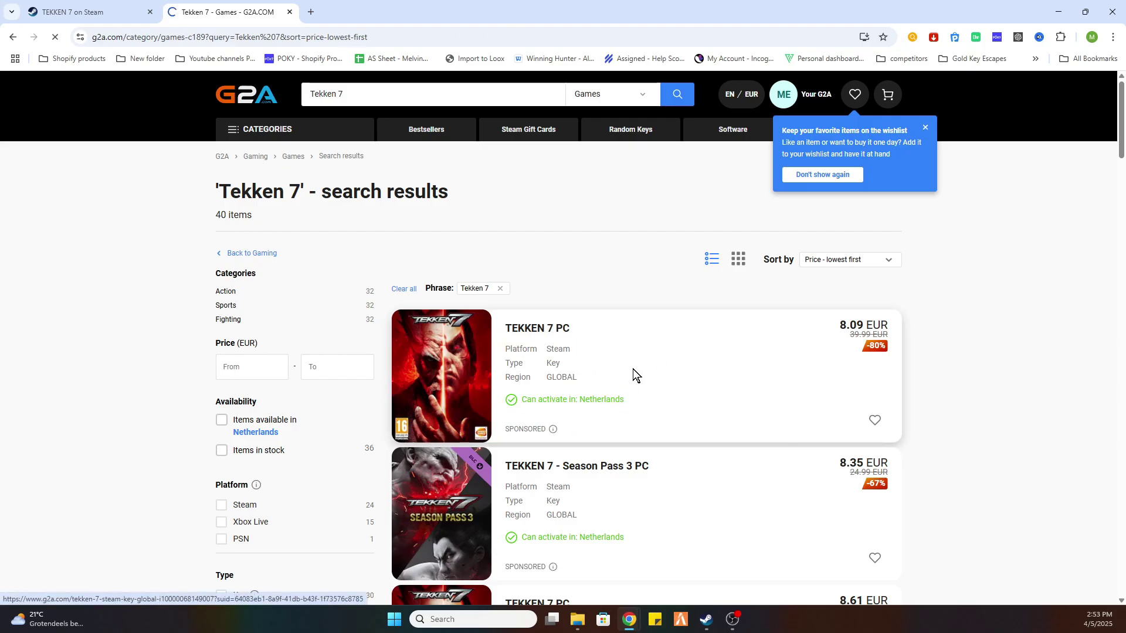
{"action": "scroll", "coordinate": [1121, 106], "scroll_direction": "down", "scroll_amount": 1}
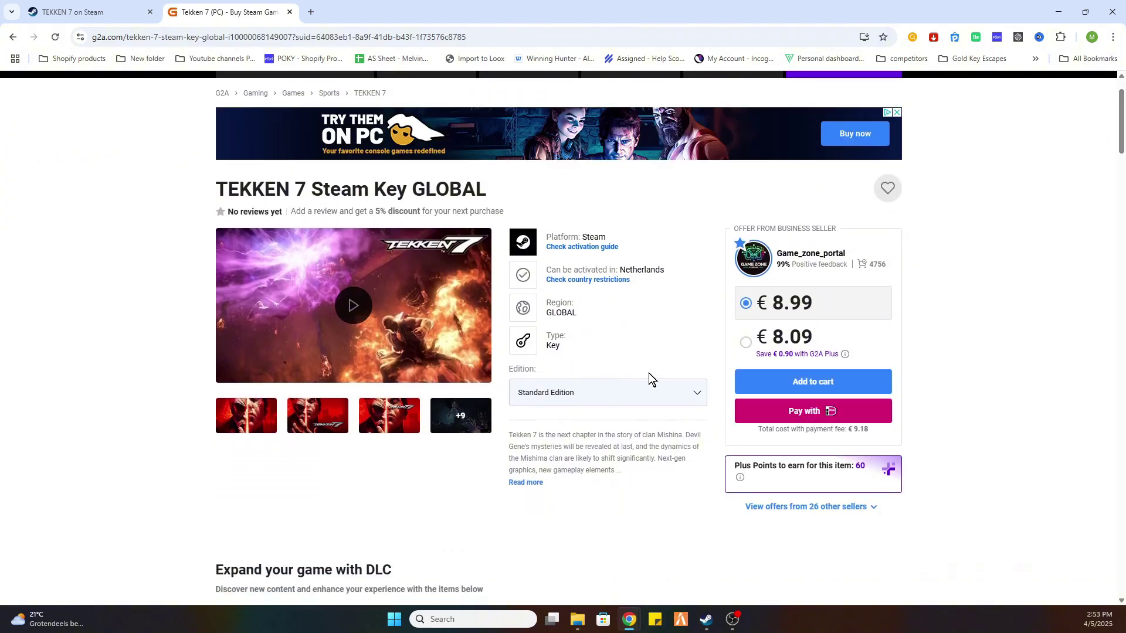
{"action": "left_click", "coordinate": [84, 11]}
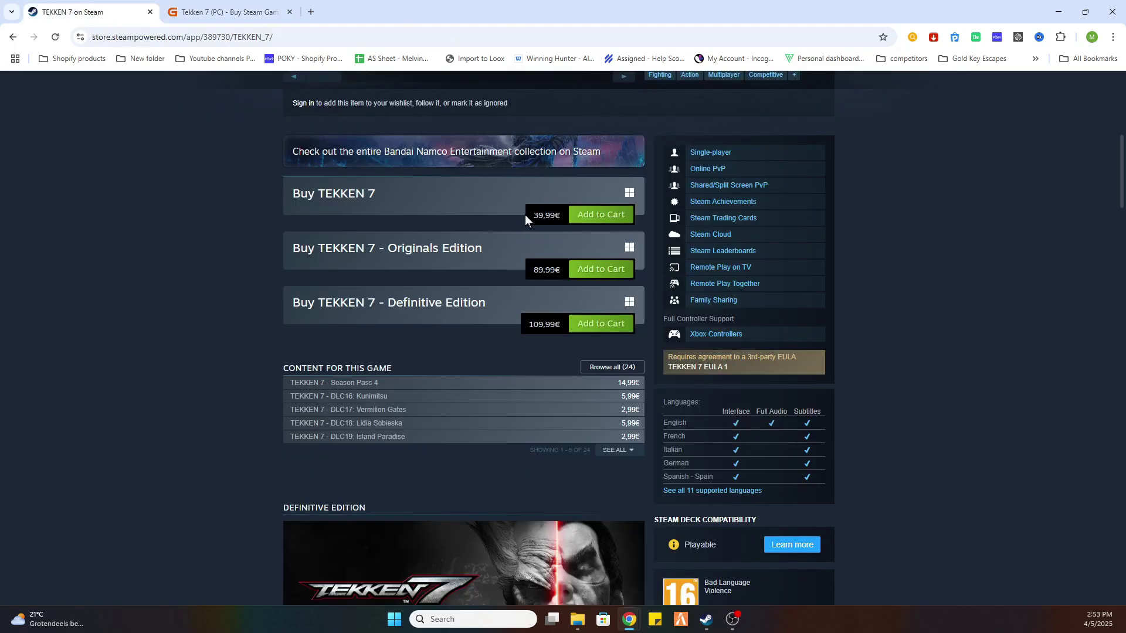
{"action": "left_click", "coordinate": [243, 11]}
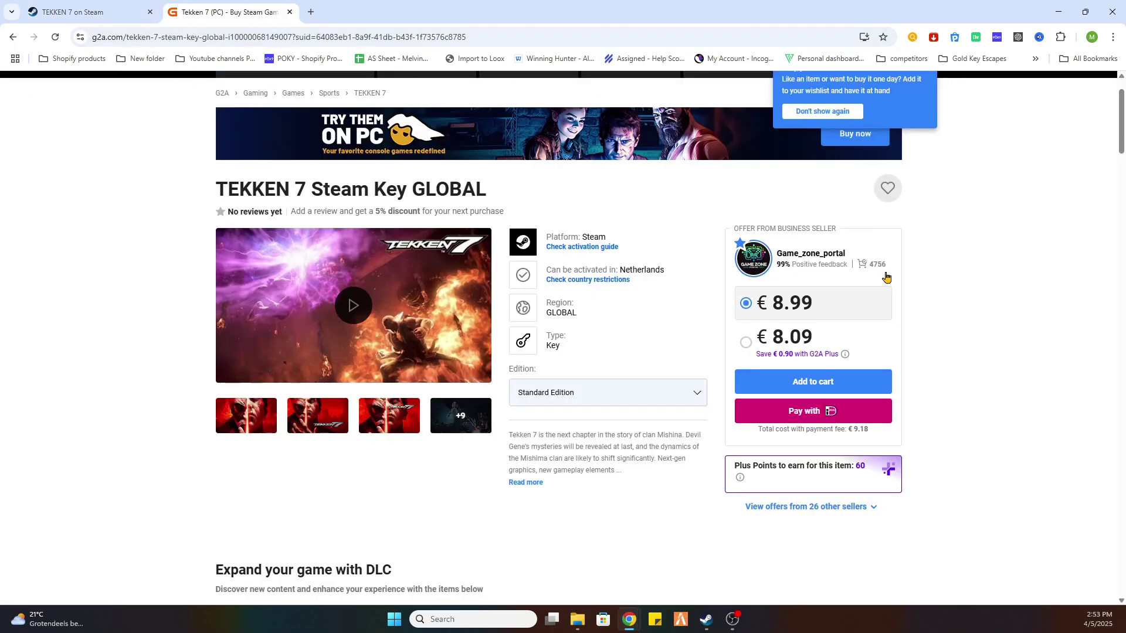